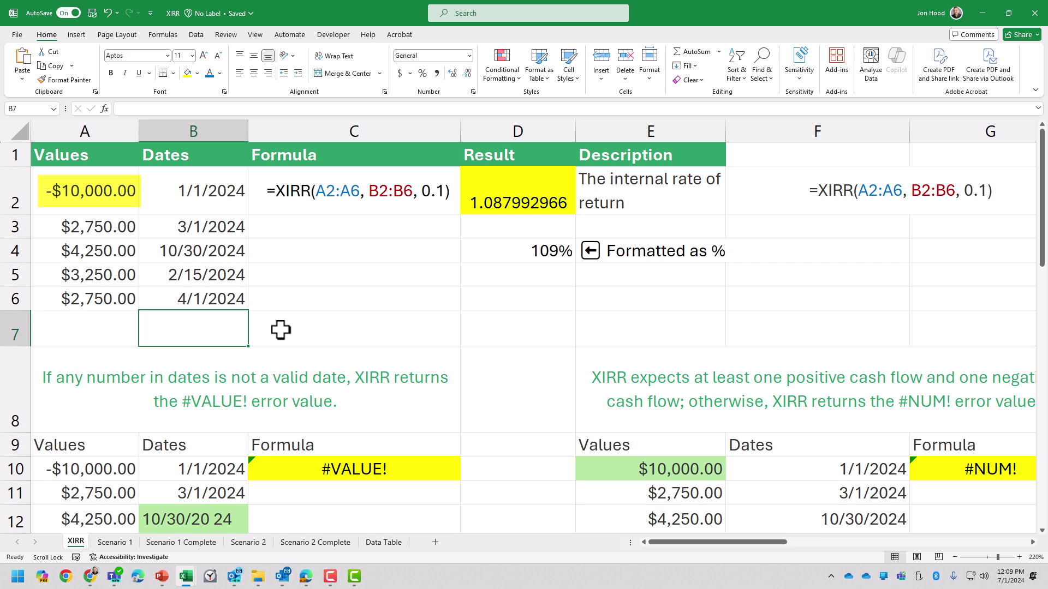
# Step: Replace D2 with =XIRR(A2:A6,B2:B6,0.1), which returns 1.087992966
pyautogui.click(488, 210)
pyautogui.press('Delete')
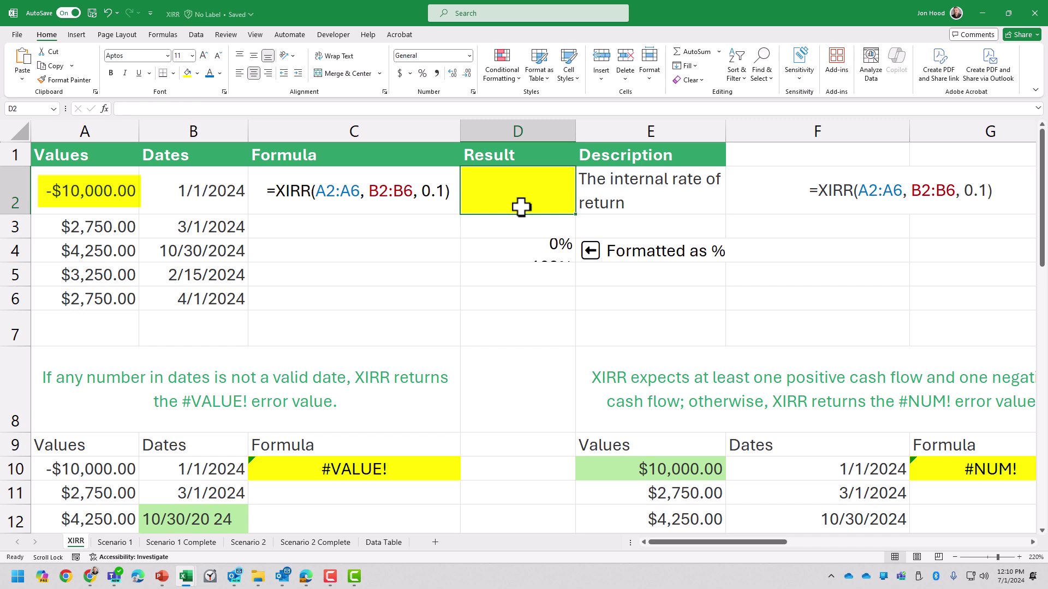
pyautogui.write('=')
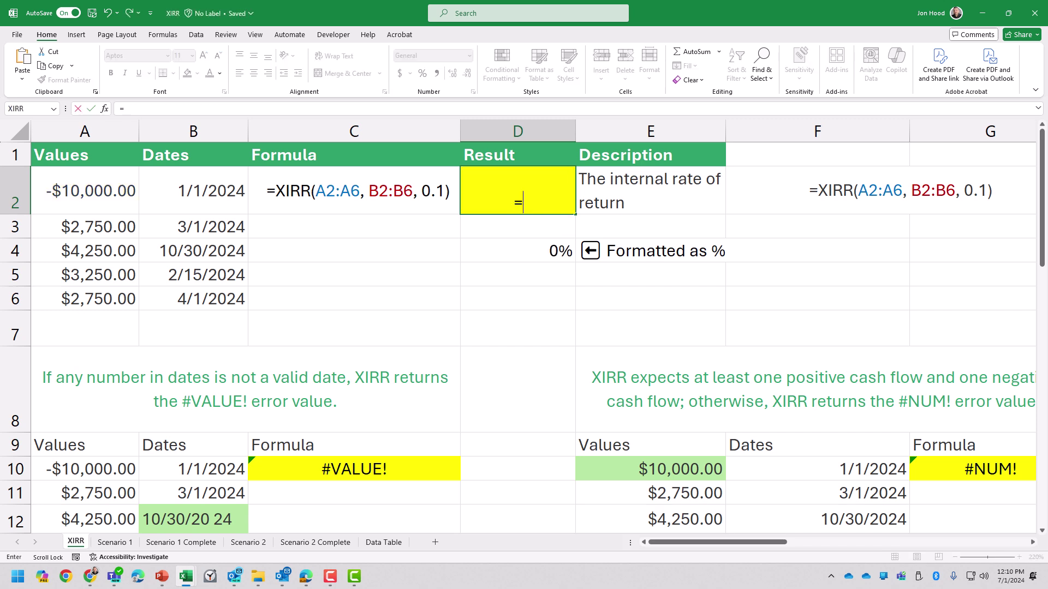
pyautogui.write('XIRR')
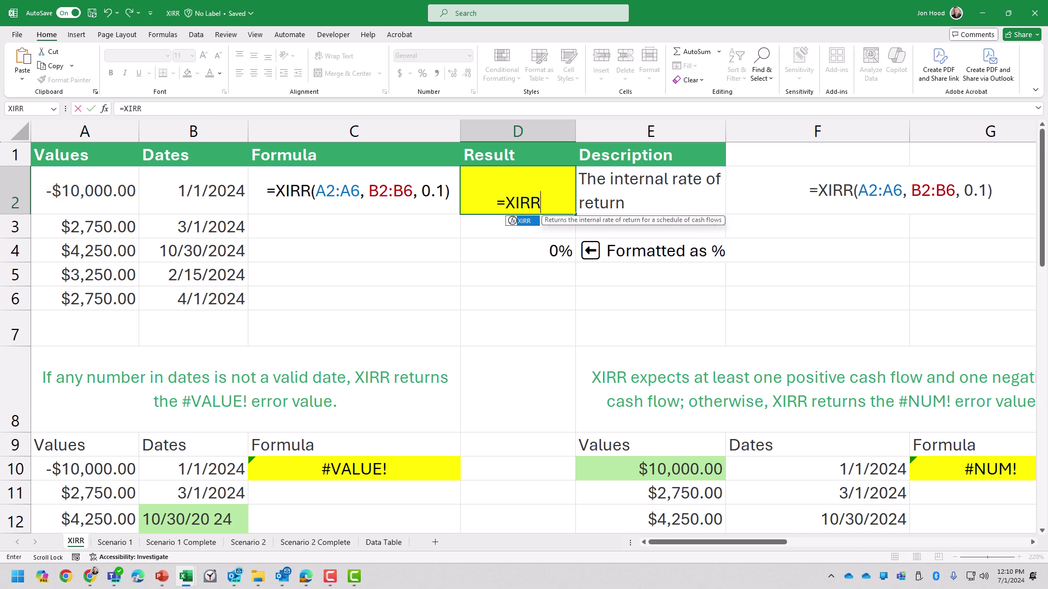
pyautogui.write('(')
pyautogui.moveTo(94, 187); pyautogui.dragTo(69, 297)
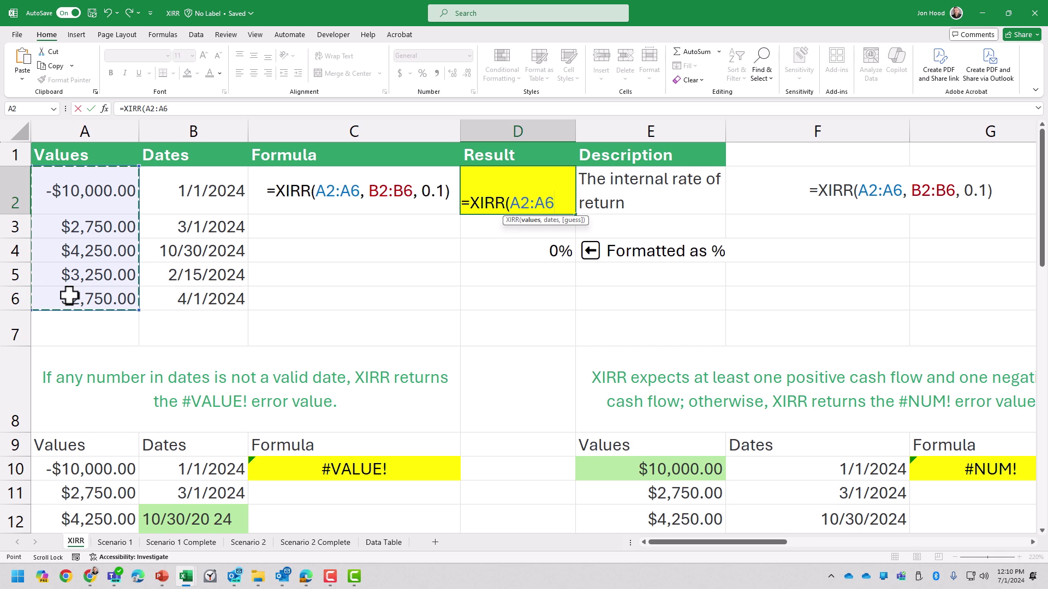
pyautogui.write(',')
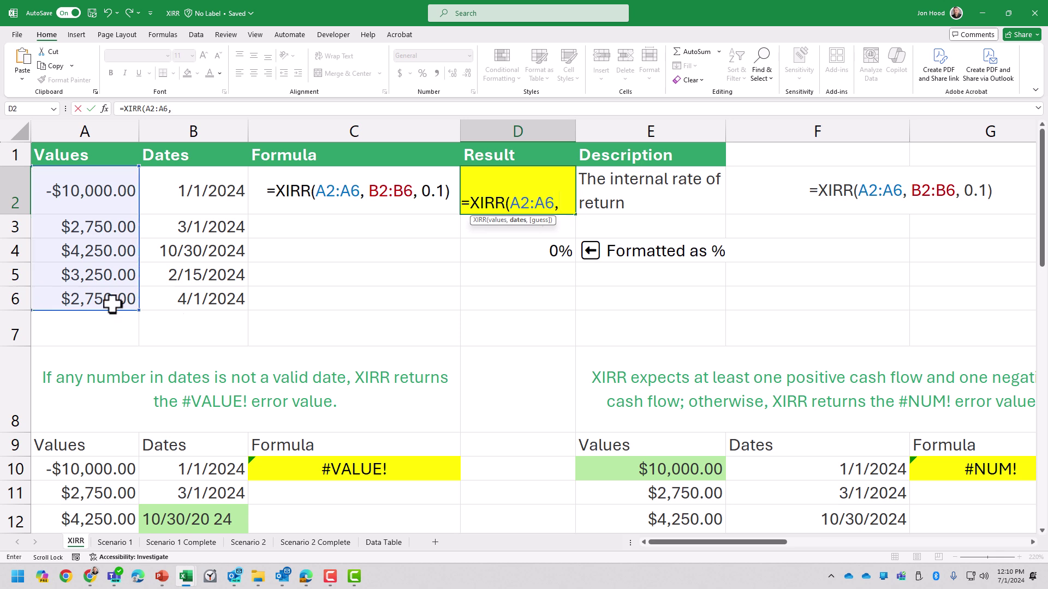
pyautogui.click(223, 213)
pyautogui.moveTo(222, 213); pyautogui.dragTo(215, 288)
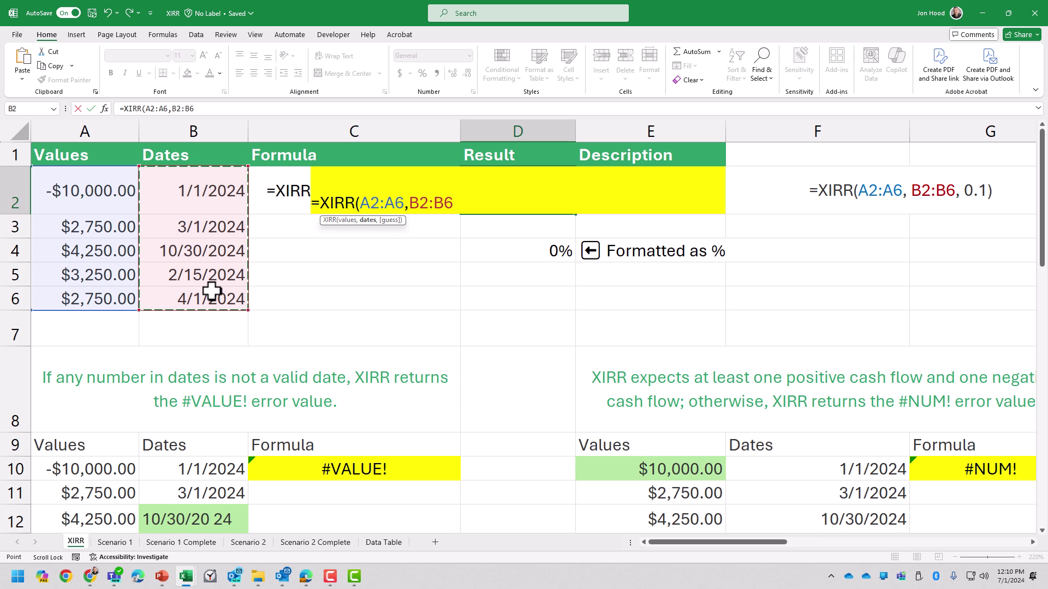
pyautogui.write(',')
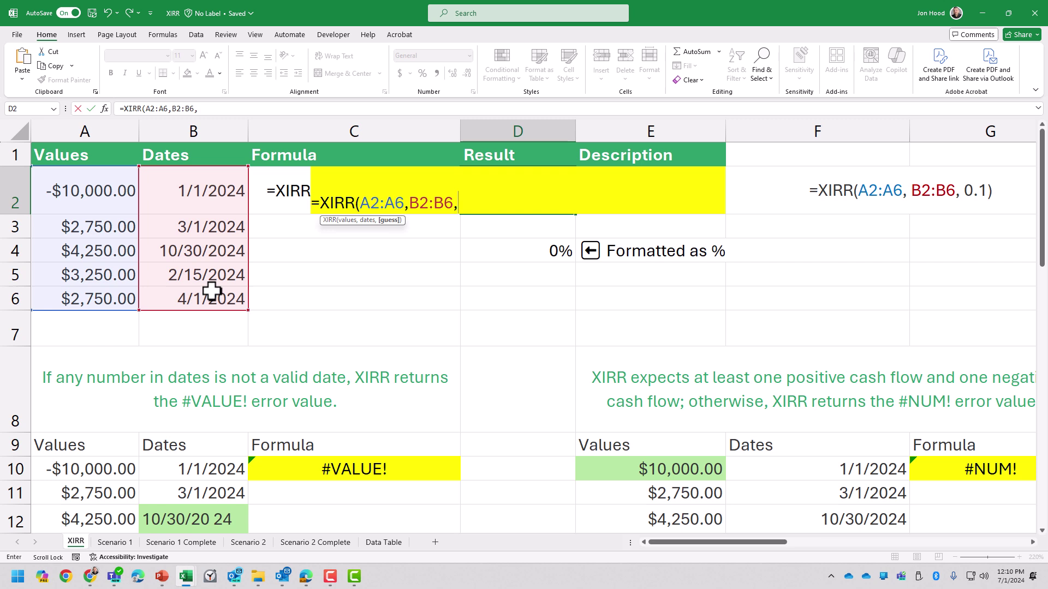
pyautogui.write('0.1)')
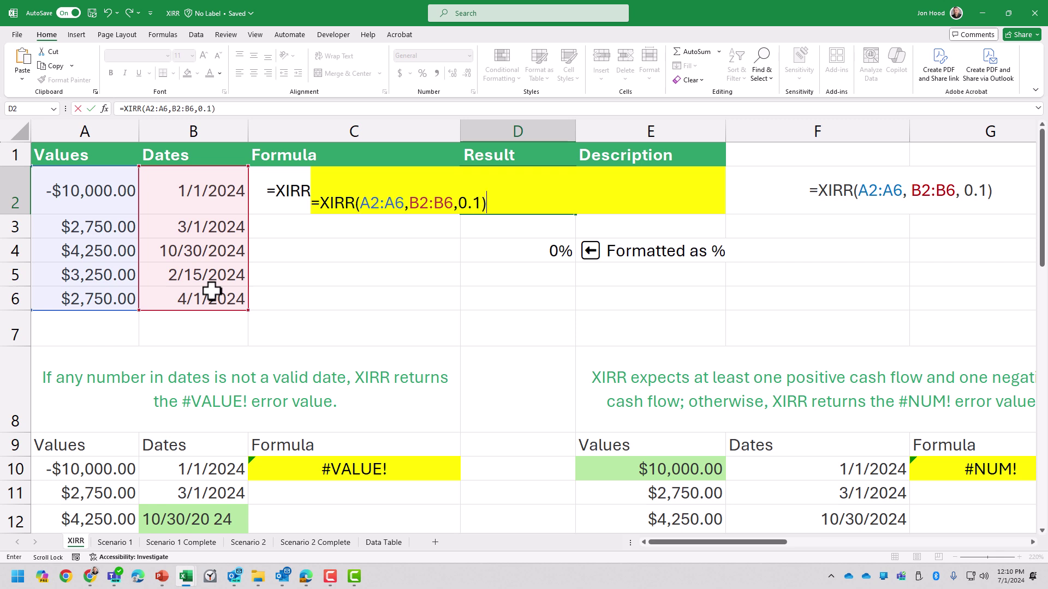
pyautogui.press('Return')
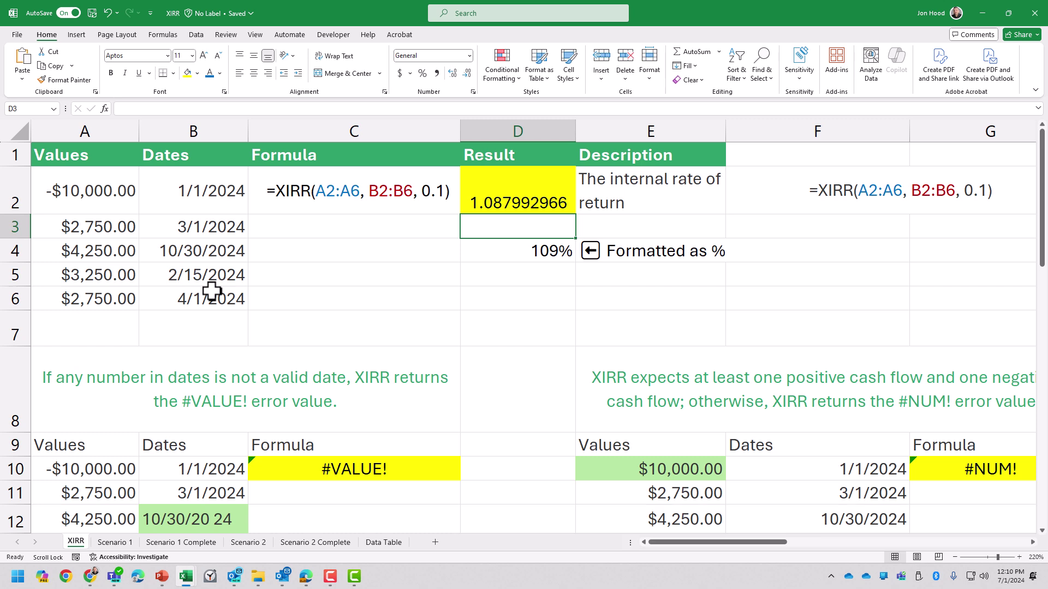
# Step: Enter =XIRR(C4:C10,D4:D10) in I4 on Scenario 1 (-4%), then select the C3:D10 data
pyautogui.click(561, 256)
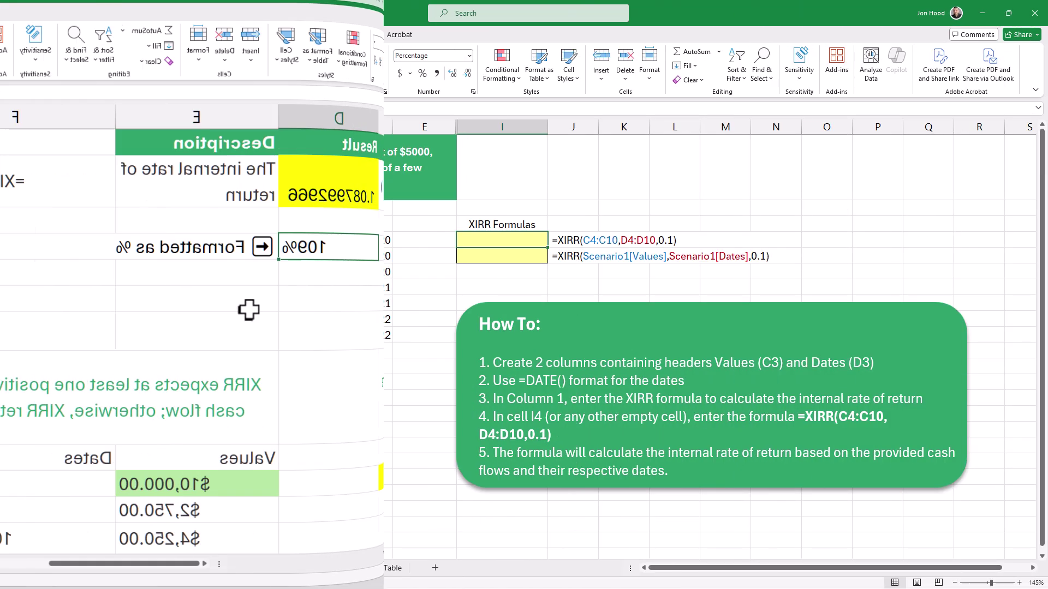
pyautogui.write('=X')
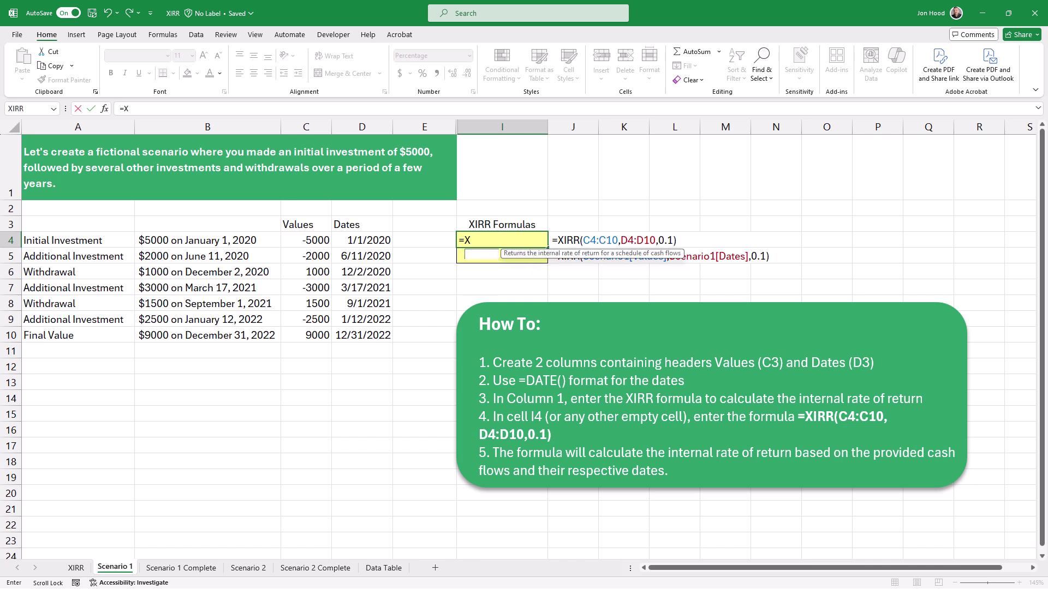
pyautogui.write('IRR(')
pyautogui.moveTo(317, 240); pyautogui.dragTo(319, 332)
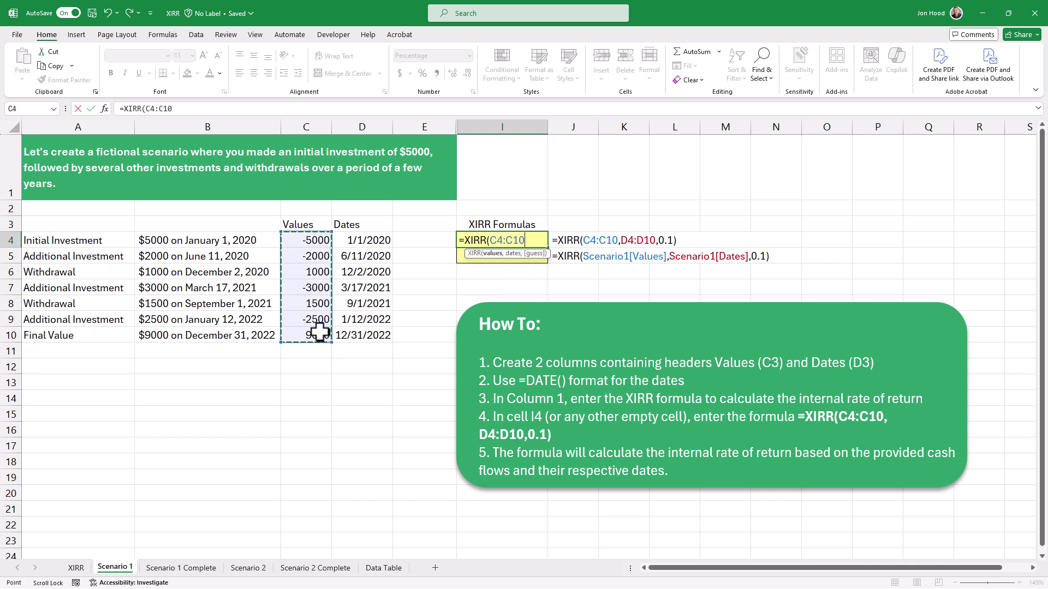
pyautogui.write(',')
pyautogui.moveTo(385, 240); pyautogui.dragTo(364, 334)
pyautogui.write(')')
pyautogui.press('Return')
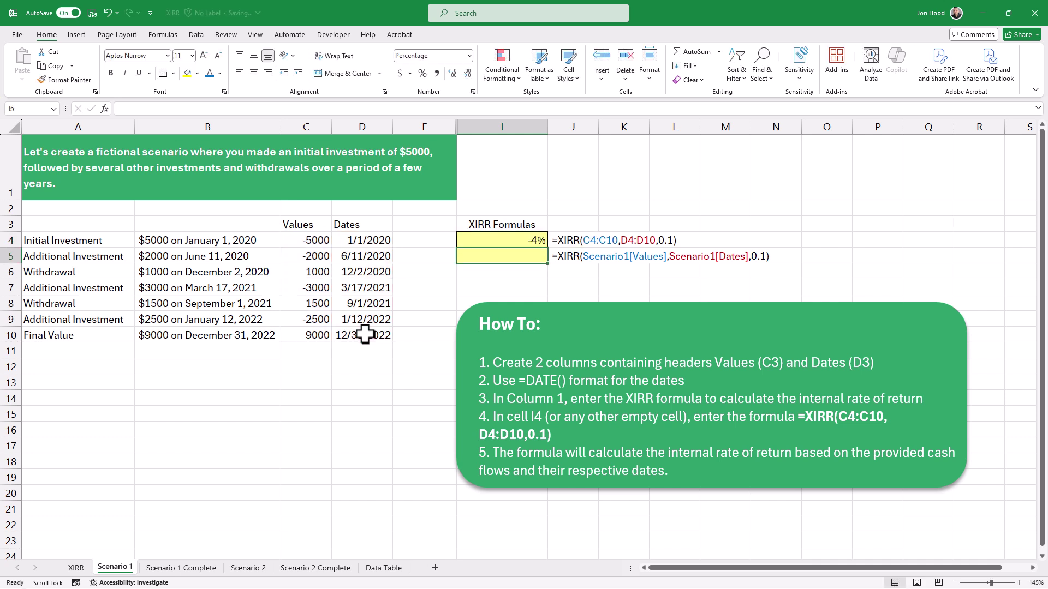
pyautogui.moveTo(305, 226); pyautogui.dragTo(362, 334)
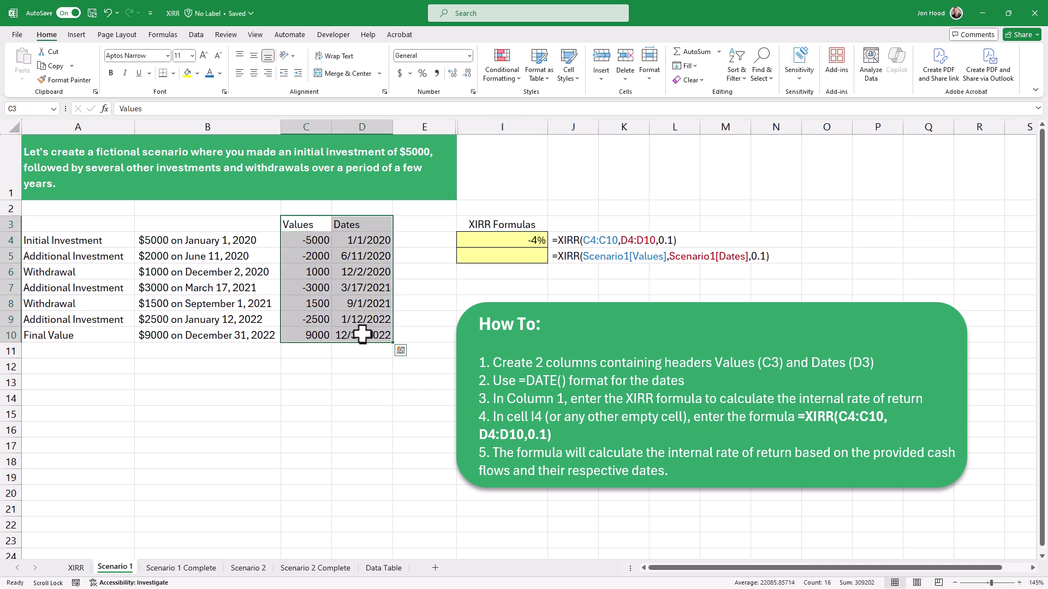
# Step: Convert C3:D10 into a table with headers and name it Scenario1
pyautogui.hotkey('ctrl', 't')
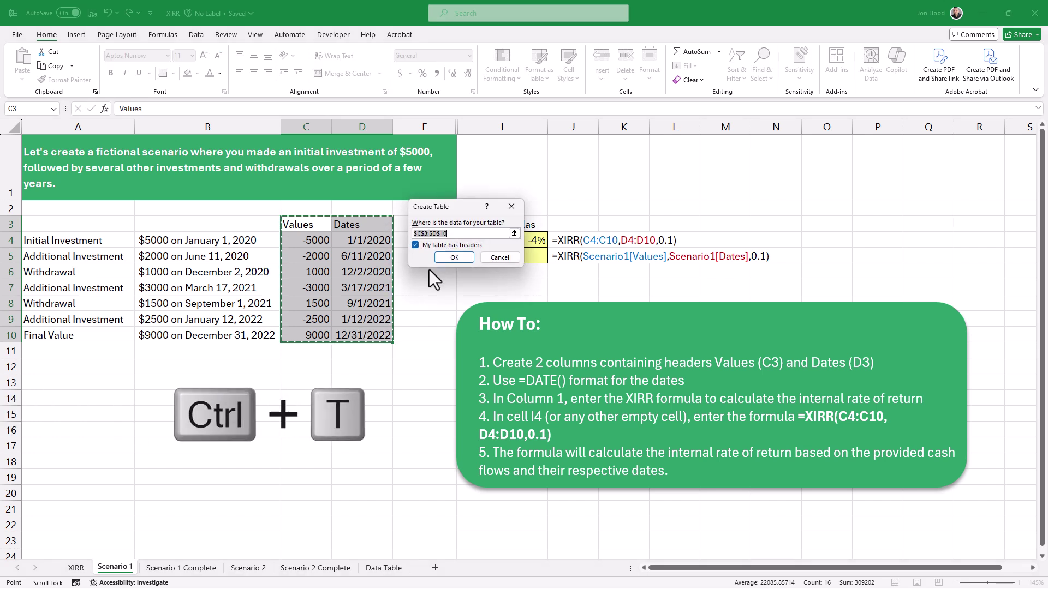
pyautogui.click(454, 257)
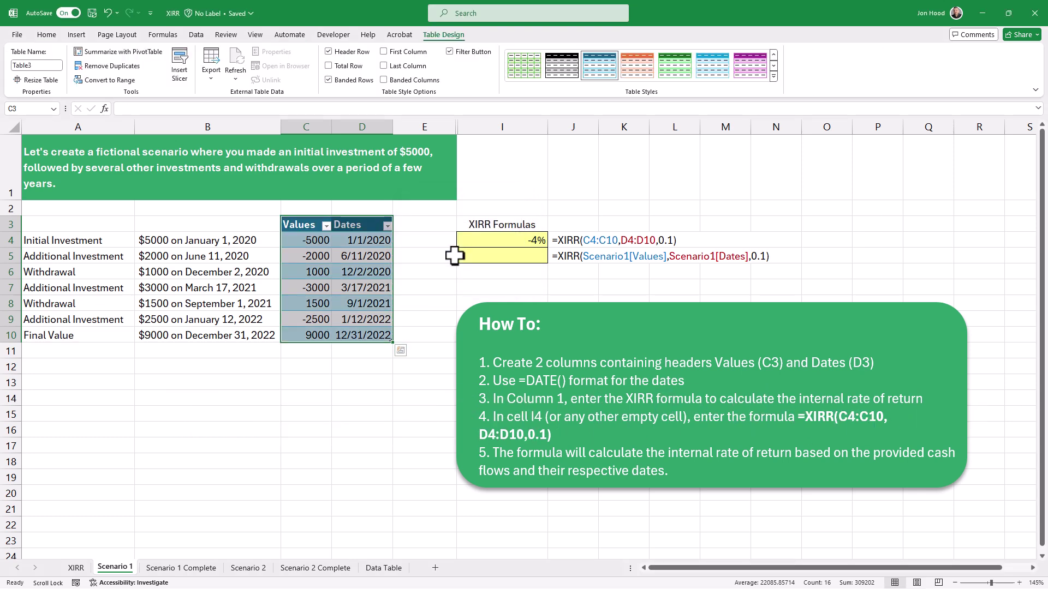
pyautogui.click(55, 66)
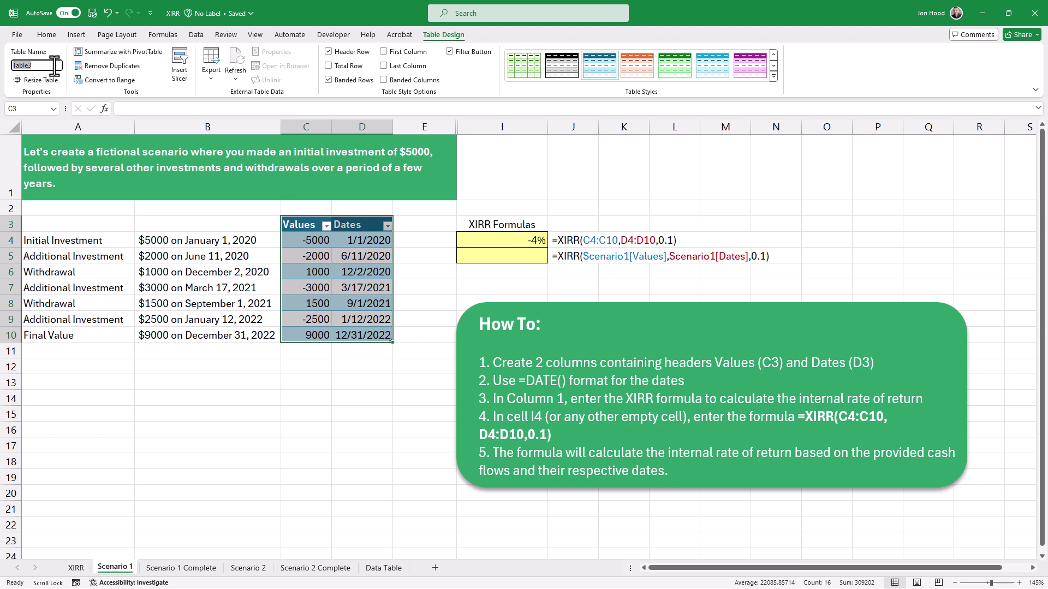
pyautogui.write('Scenario1')
pyautogui.press('Return')
pyautogui.click(516, 256)
# Step: Enter =XIRR(Scenario1[Values],Scenario1[Dates],0.1) in I5 using structured references, giving -4%
pyautogui.write('=xirr')
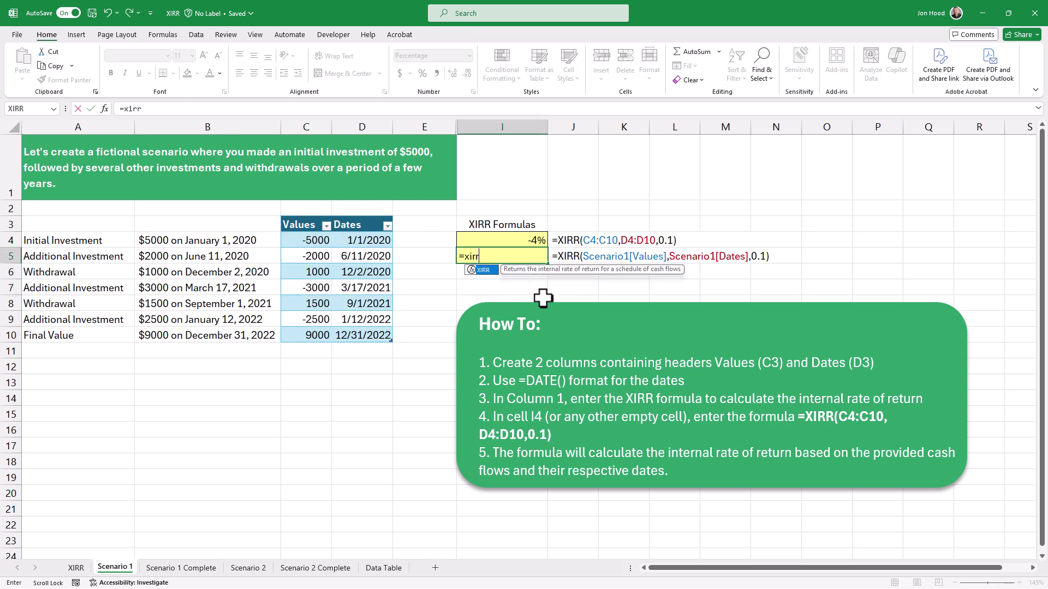
pyautogui.write('(')
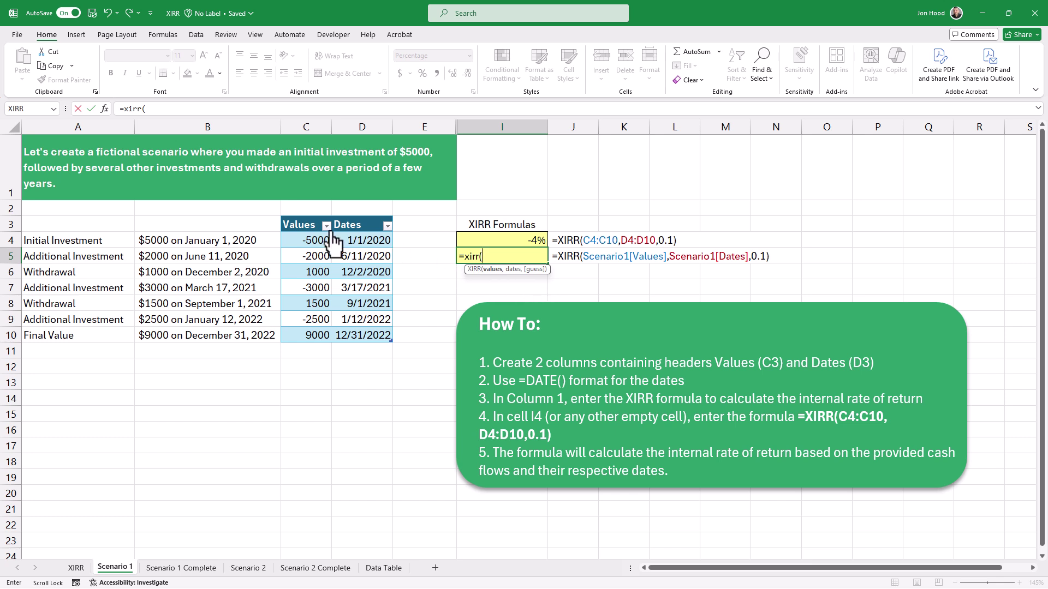
pyautogui.click(308, 213)
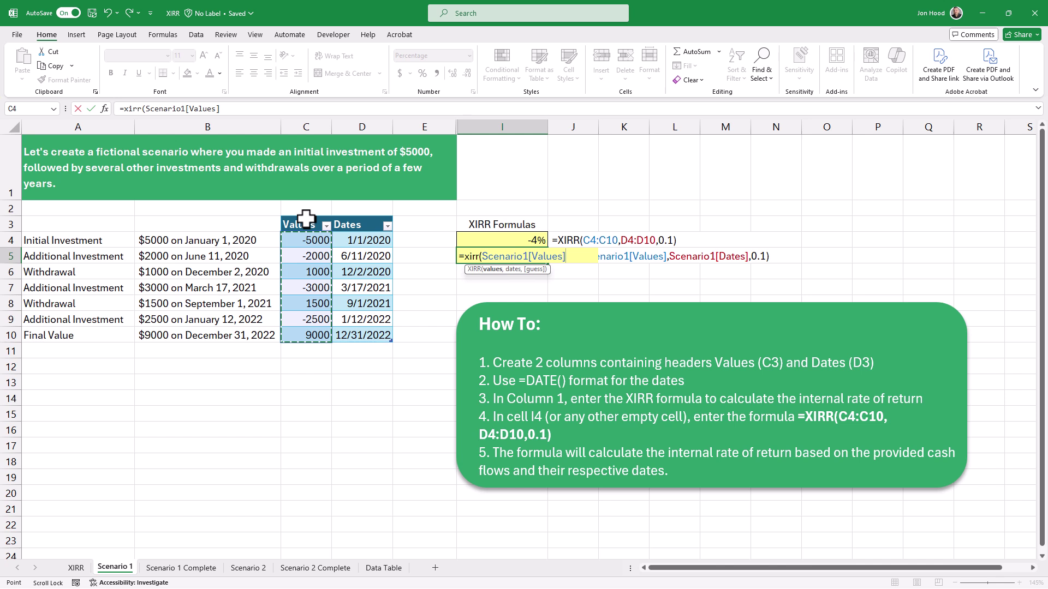
pyautogui.write(',')
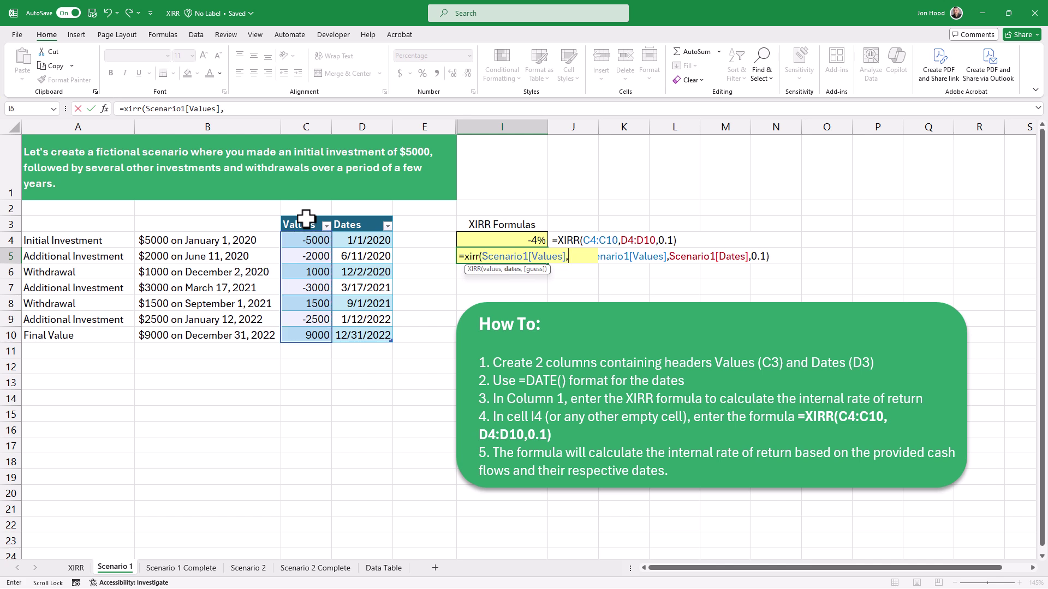
pyautogui.moveTo(359, 245); pyautogui.dragTo(366, 332)
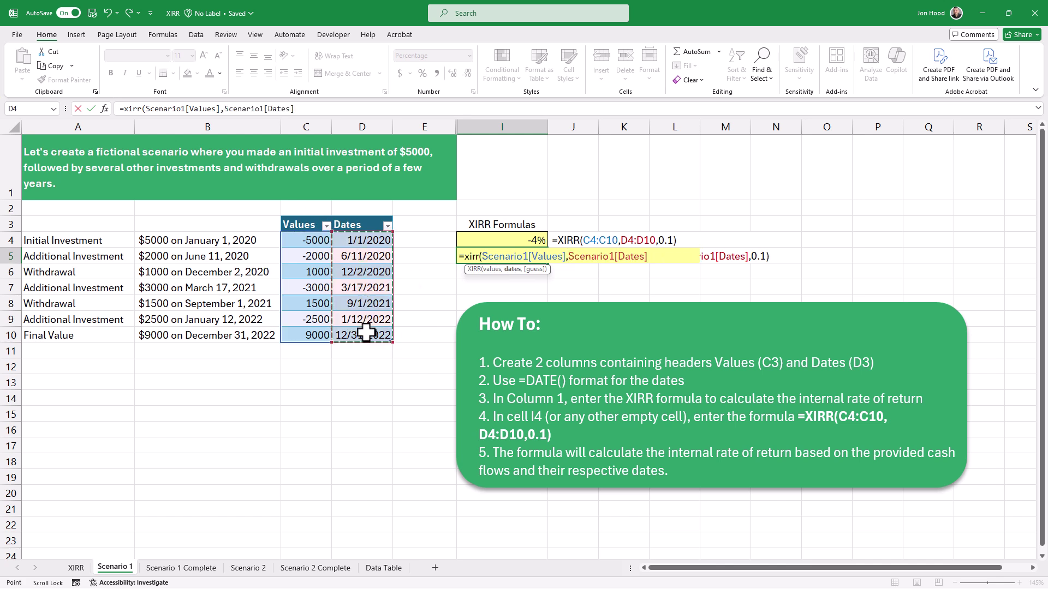
pyautogui.write(',0.1)')
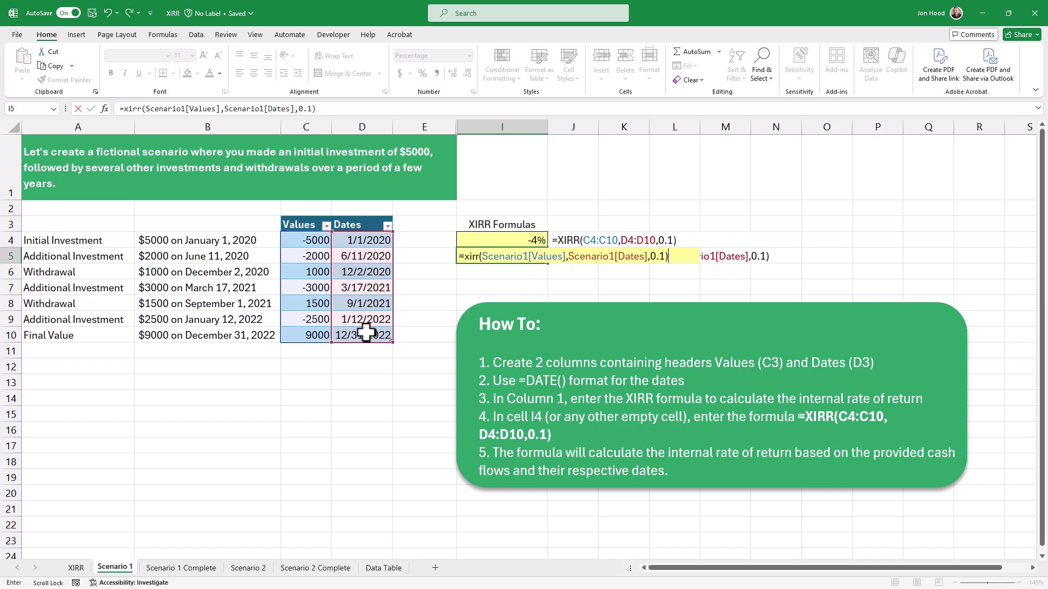
pyautogui.press('Return')
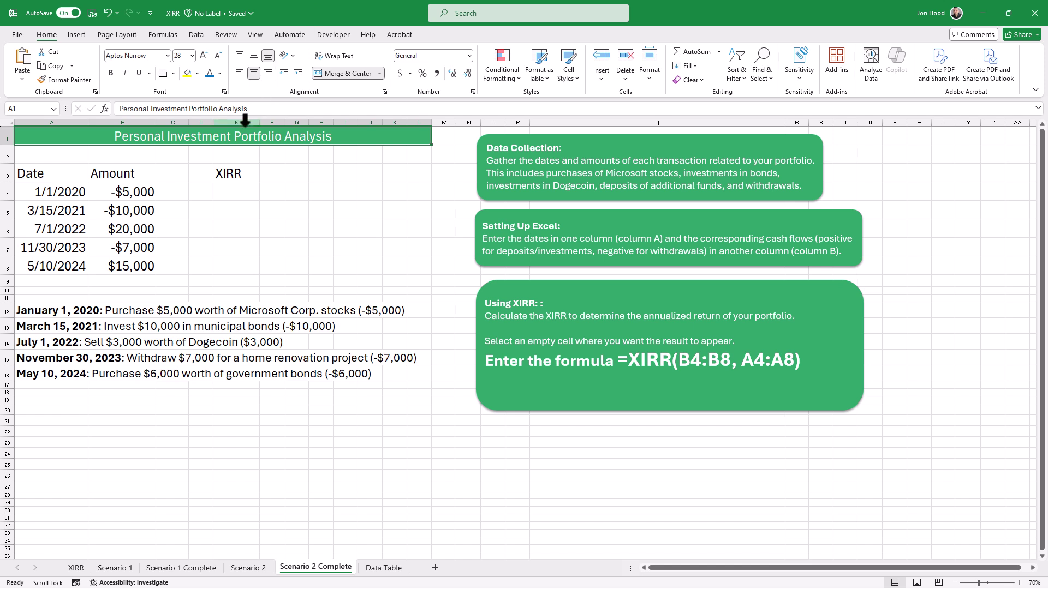
# Step: Enter =XIRR(B4:B8,A4:A8,0.2) in E4 for a 32% portfolio return
pyautogui.click(234, 191)
pyautogui.write('=x')
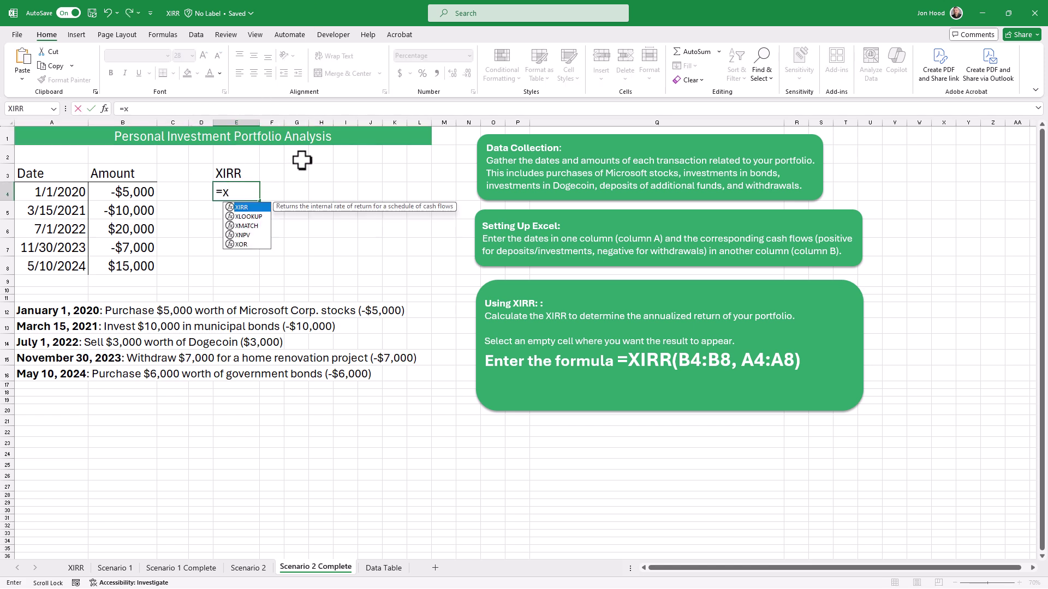
pyautogui.press('BackSpace')
pyautogui.write('XIRR(')
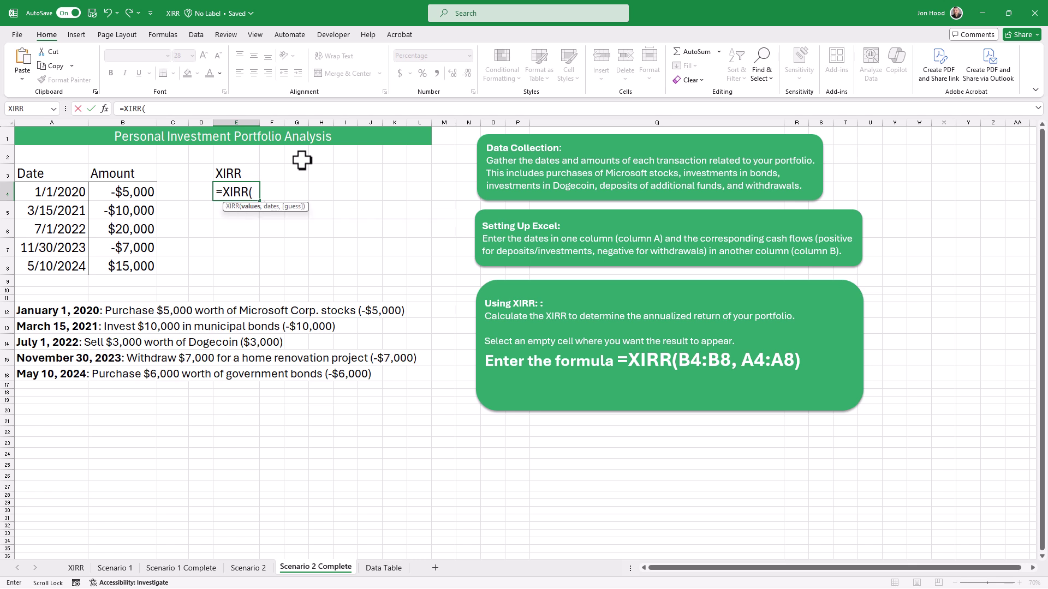
pyautogui.moveTo(117, 191); pyautogui.dragTo(110, 262)
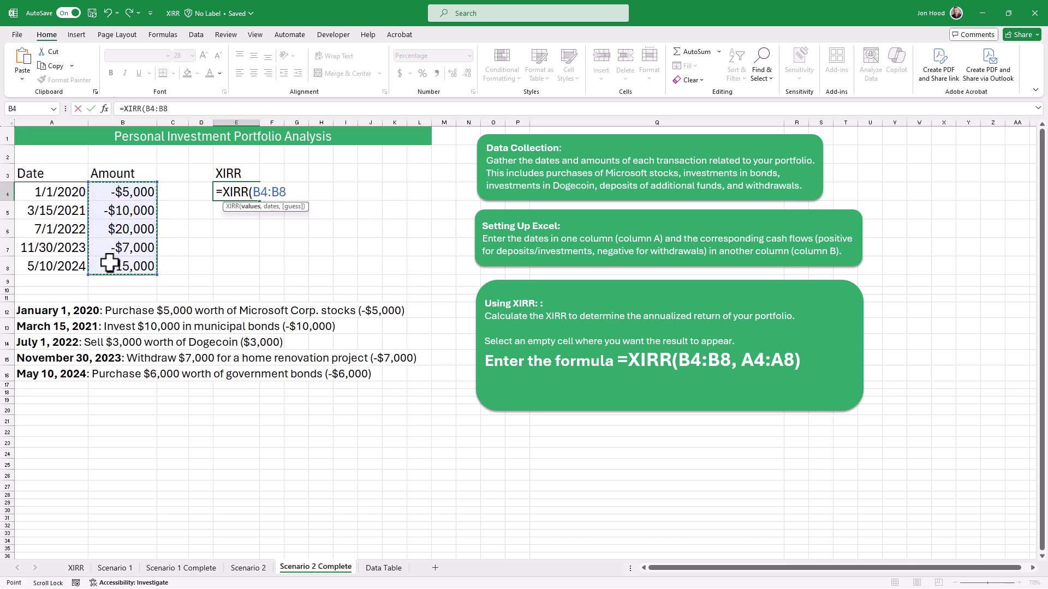
pyautogui.write(',')
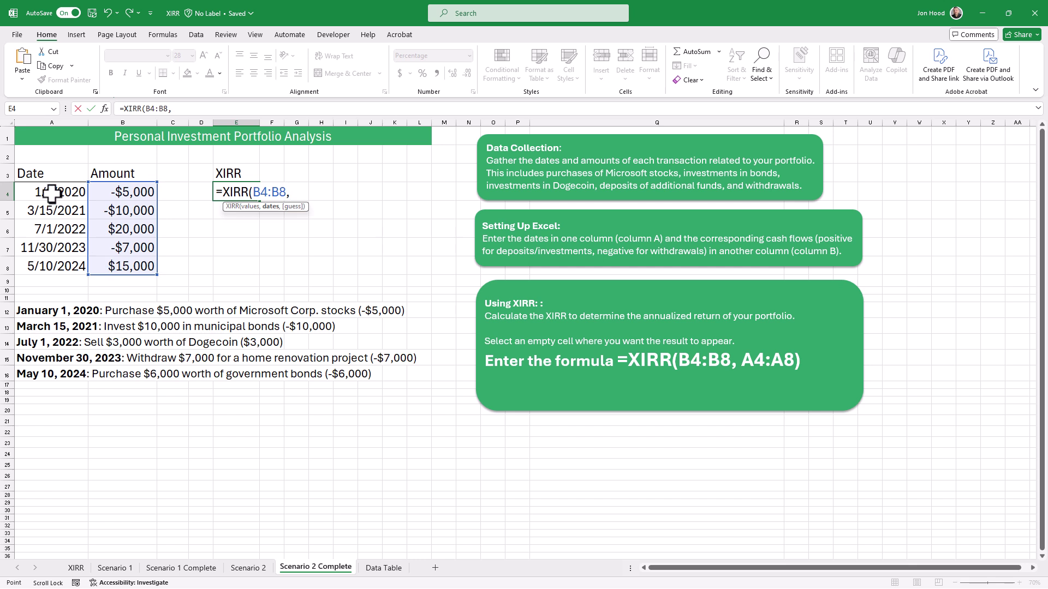
pyautogui.moveTo(52, 192); pyautogui.dragTo(49, 261)
pyautogui.write(',0.2')
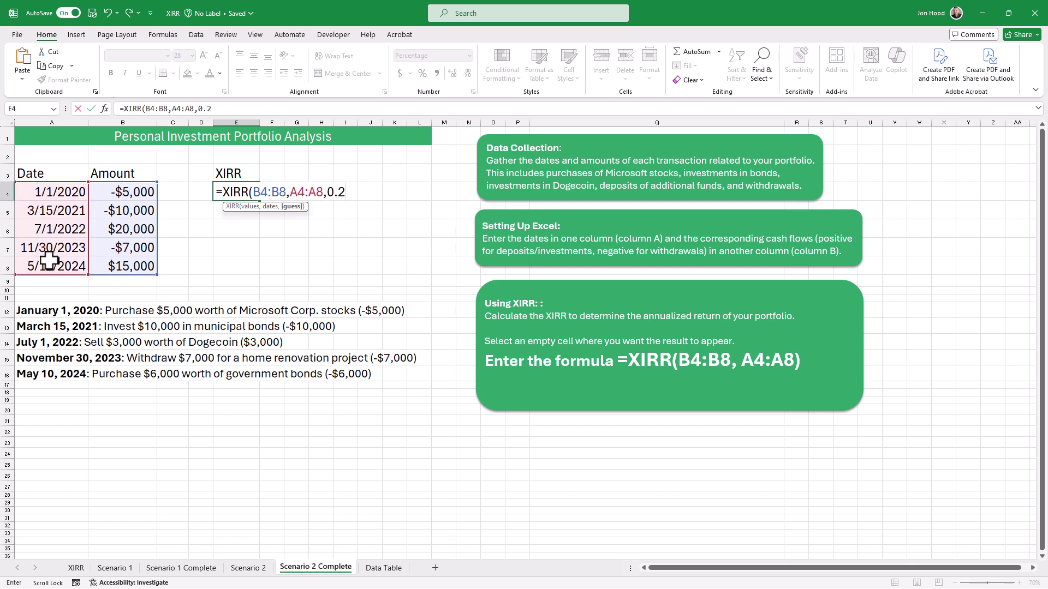
pyautogui.write(')')
pyautogui.press('Return')
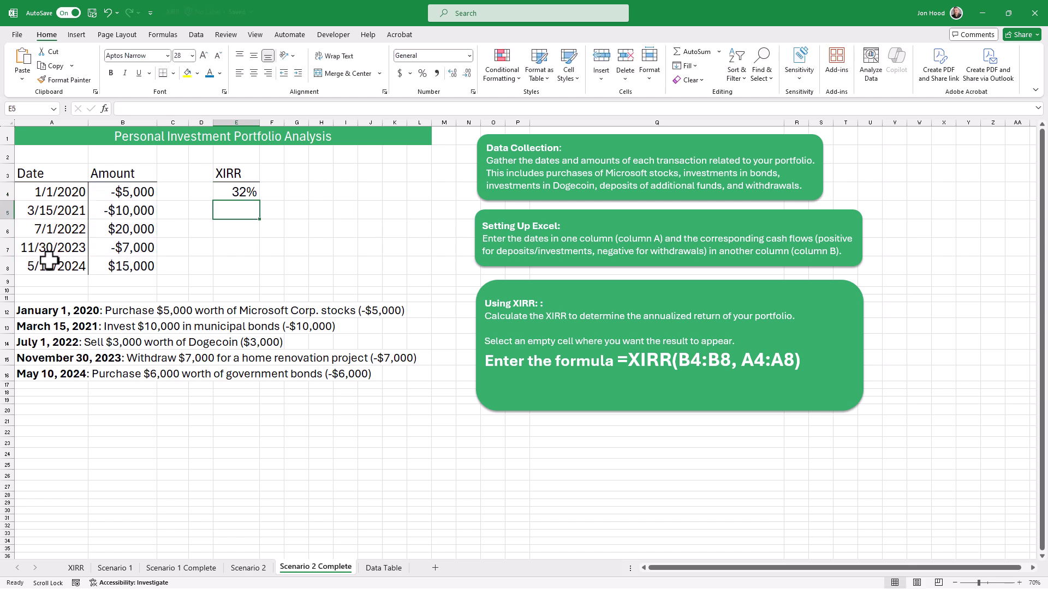